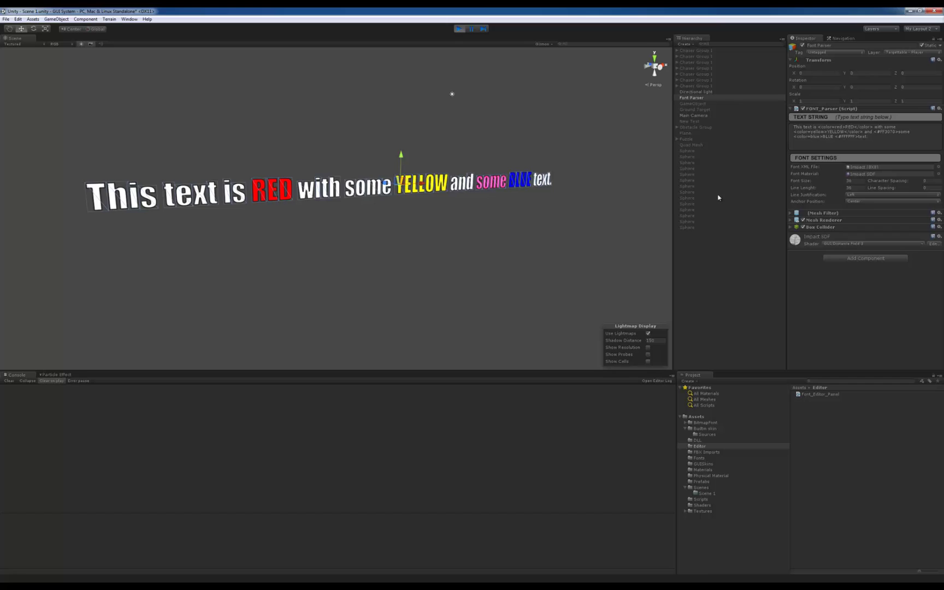
# Orbit, zoom and pan the Scene view along the sentence to frame 'and some BLUE' up close
pyautogui.keyDown('alt'); pyautogui.moveTo(408, 236); pyautogui.dragTo(353, 249); pyautogui.keyUp('alt')
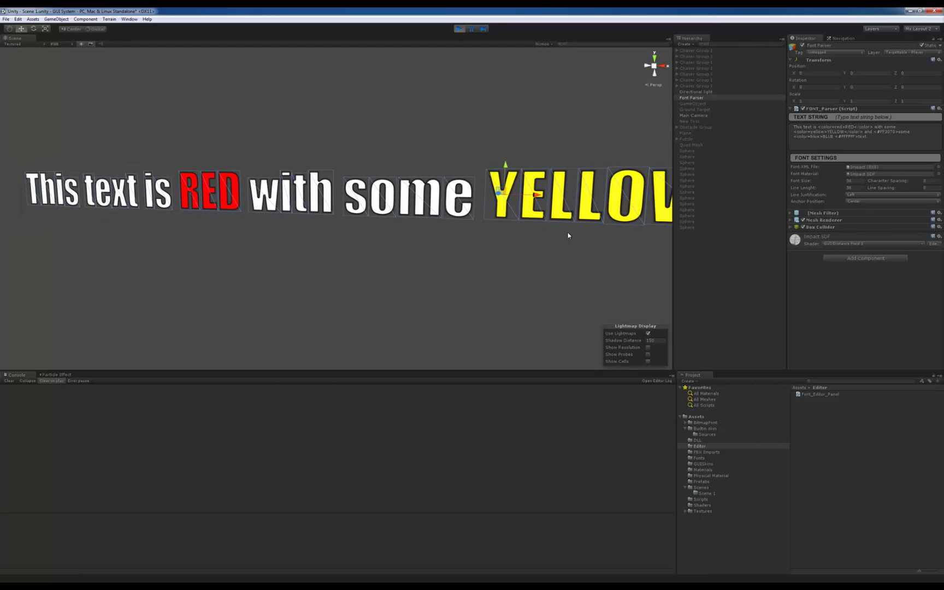
pyautogui.scroll(-4, 510, 242)
pyautogui.moveTo(506, 244); pyautogui.dragTo(428, 232, button='middle')
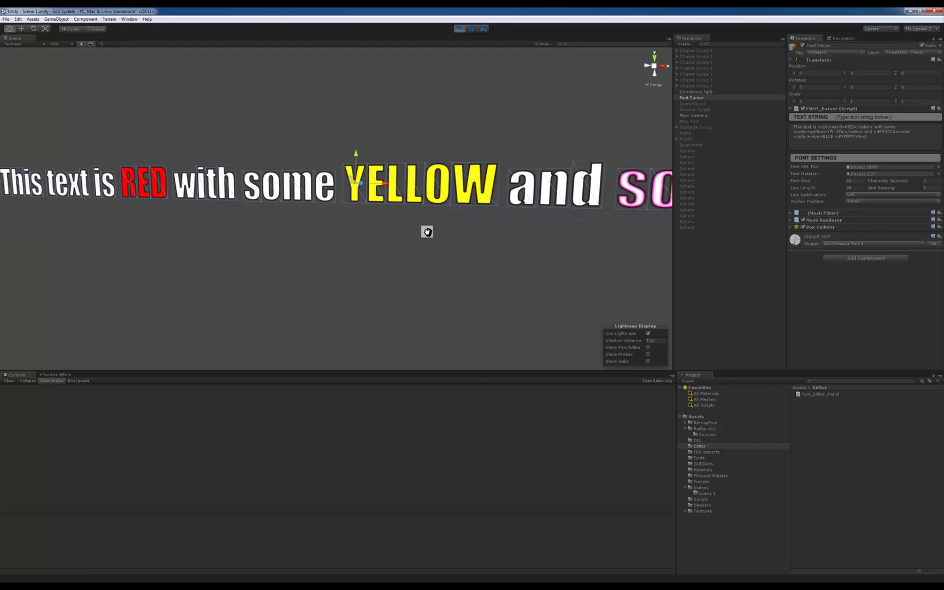
pyautogui.moveTo(576, 251); pyautogui.dragTo(373, 246, button='middle')
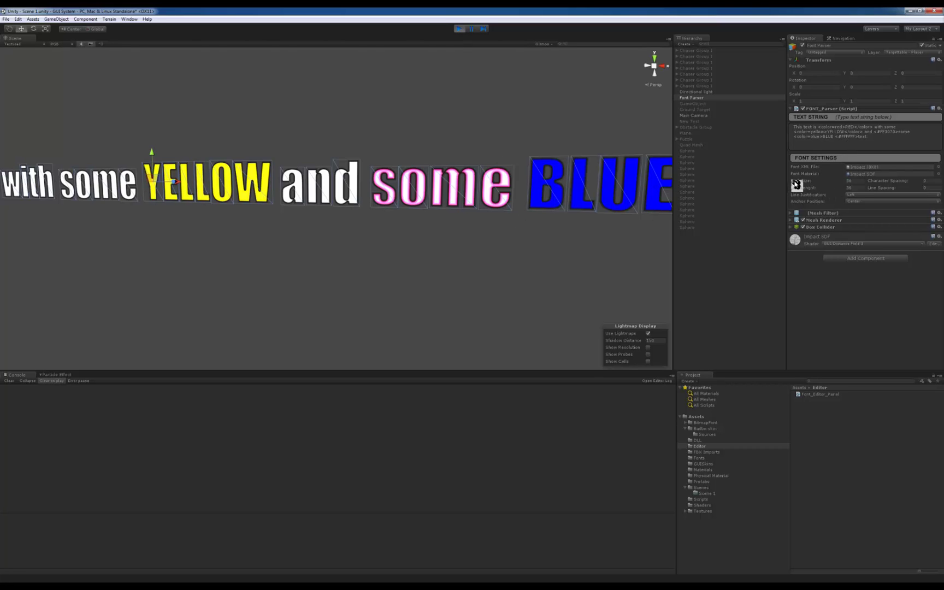
pyautogui.moveTo(801, 186)
pyautogui.mouseDown()
pyautogui.moveTo(819, 184)
pyautogui.moveTo(797, 187)
pyautogui.mouseUp()
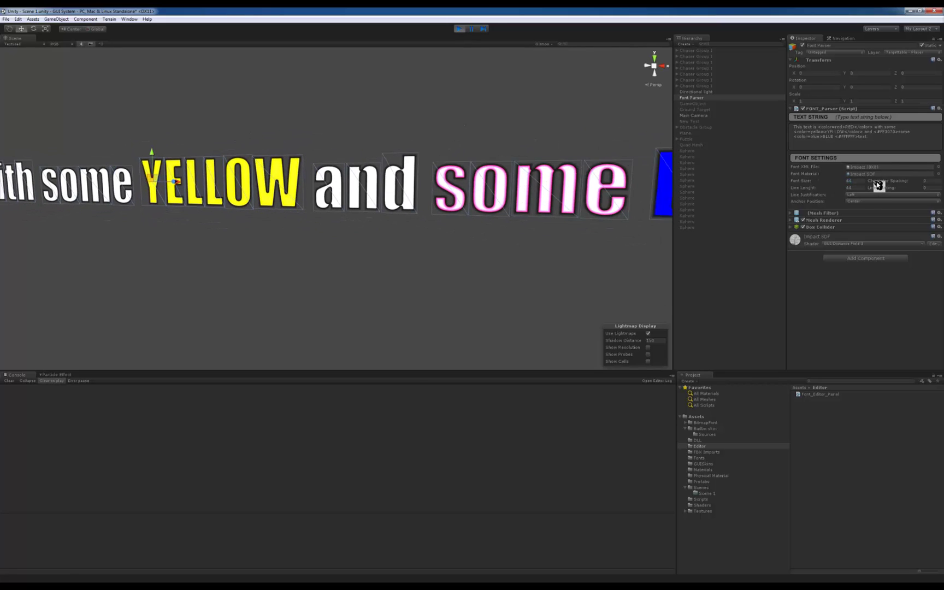
pyautogui.moveTo(876, 183)
pyautogui.mouseDown()
pyautogui.moveTo(898, 186)
pyautogui.moveTo(889, 184)
pyautogui.mouseUp()
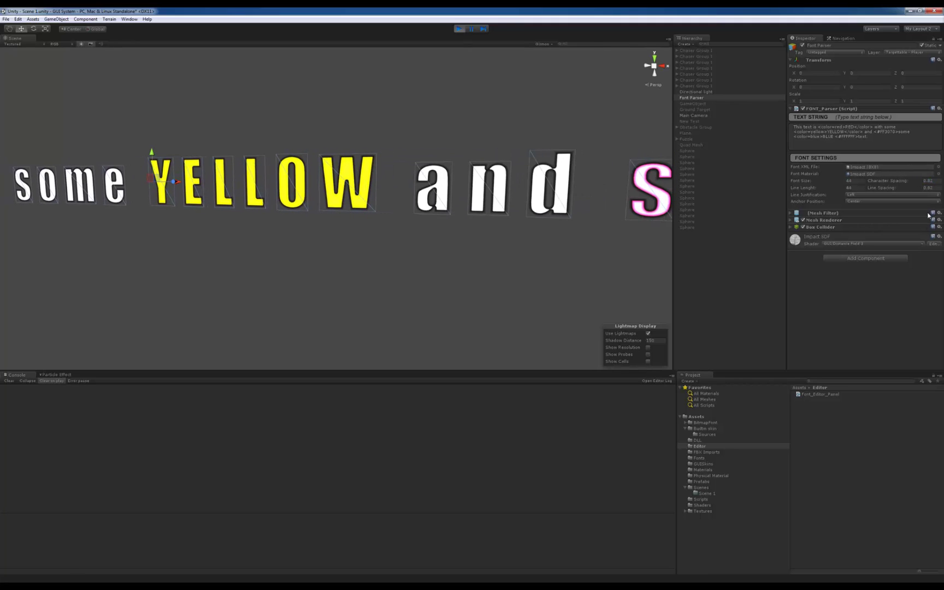
pyautogui.click(937, 181)
pyautogui.write('0')
pyautogui.press('Tab')
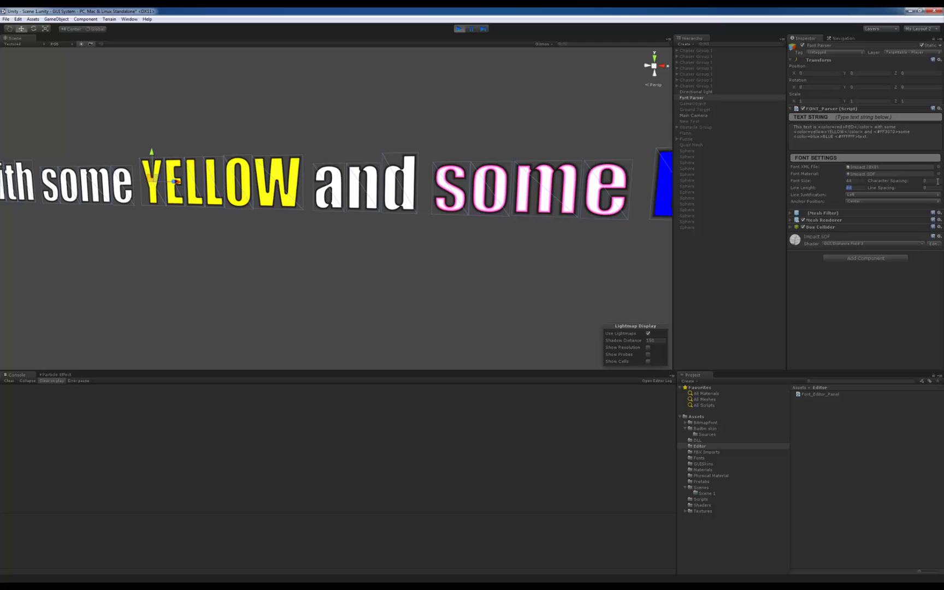
pyautogui.click(856, 182)
pyautogui.write('36')
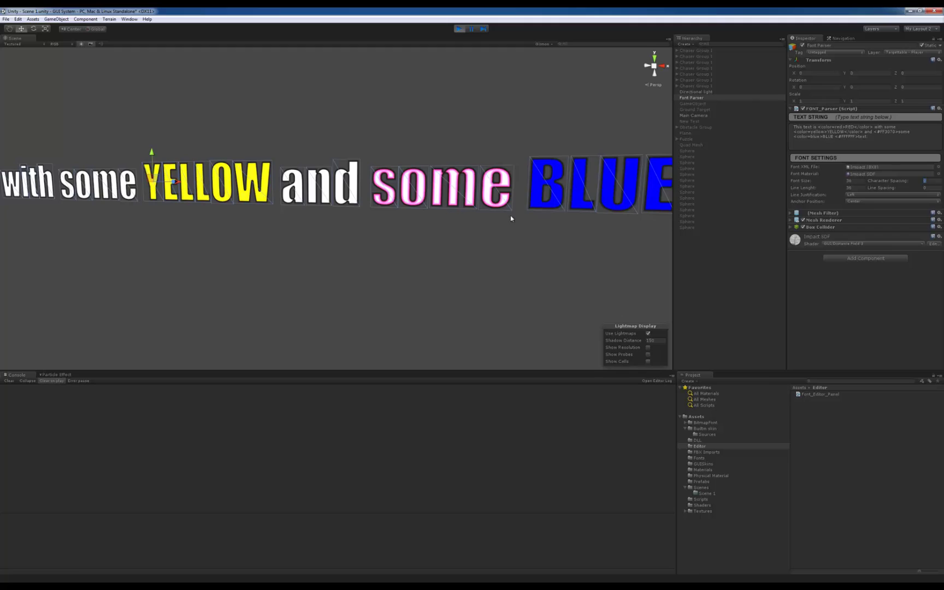
# Pan to the sentence's end, zoom in, and inspect the colour-tagged TEXT STRING without changing it
pyautogui.moveTo(510, 218); pyautogui.dragTo(465, 219, button='middle')
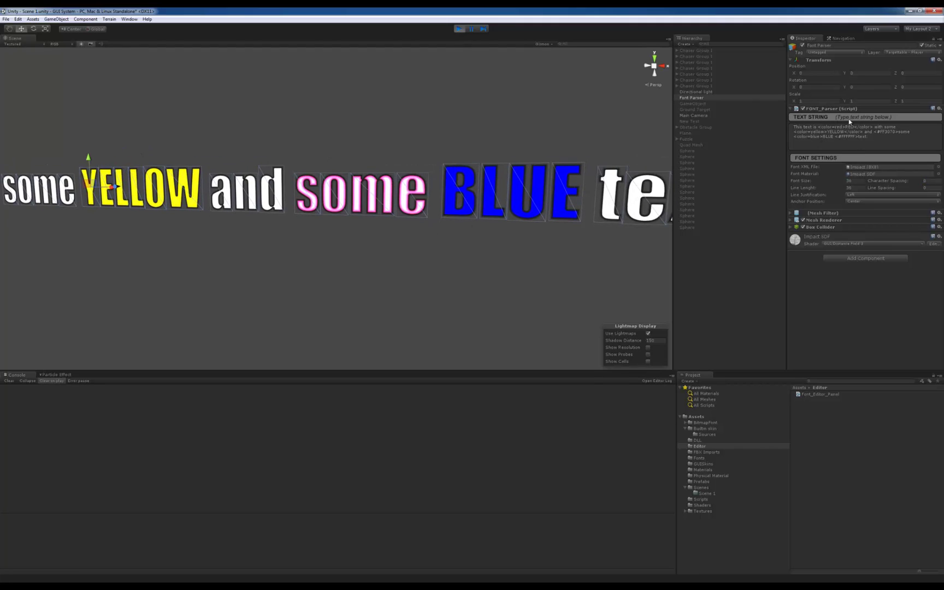
pyautogui.scroll(5, 348, 236)
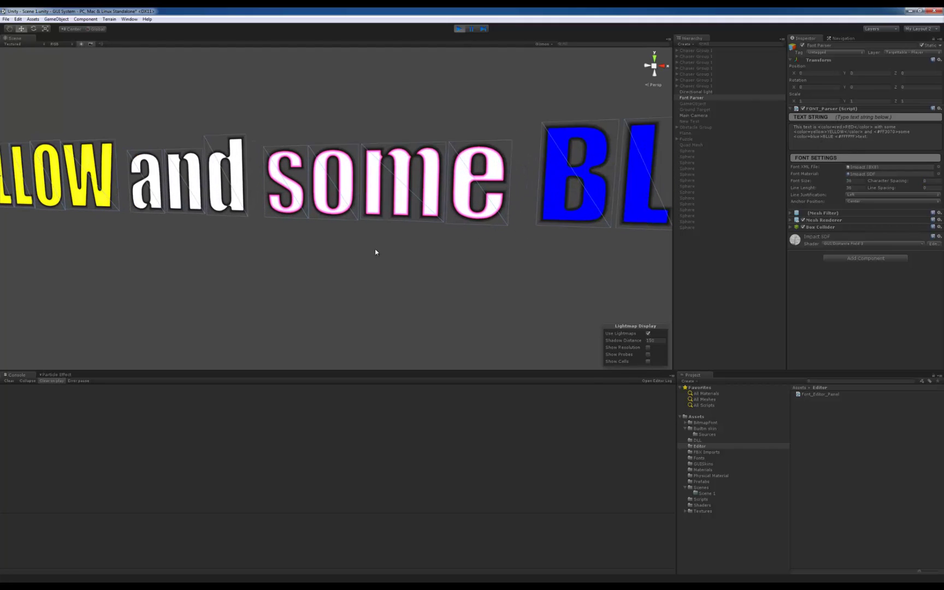
pyautogui.scroll(-2, 352, 262)
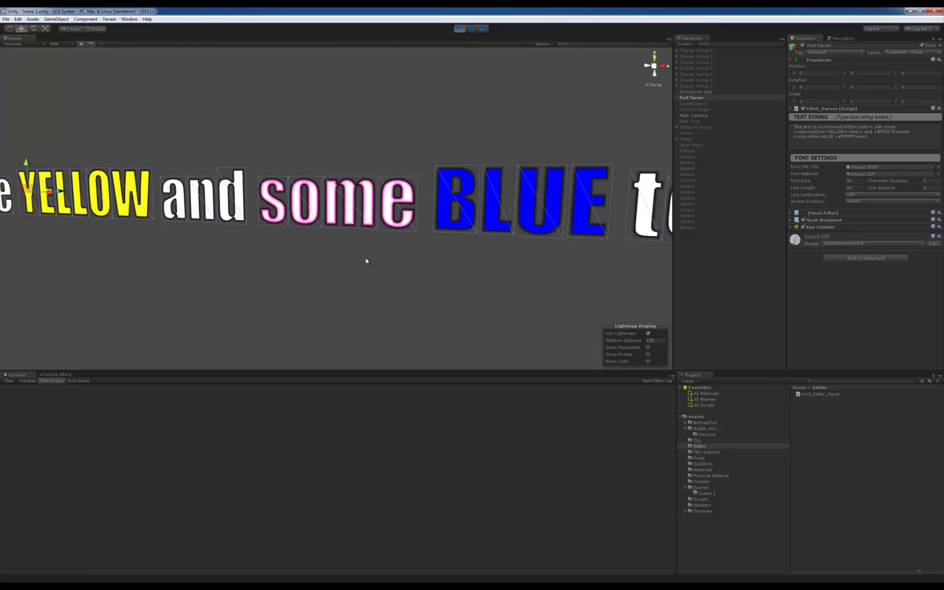
pyautogui.click(887, 134)
pyautogui.click(887, 134)
pyautogui.scroll(-3, 343, 233)
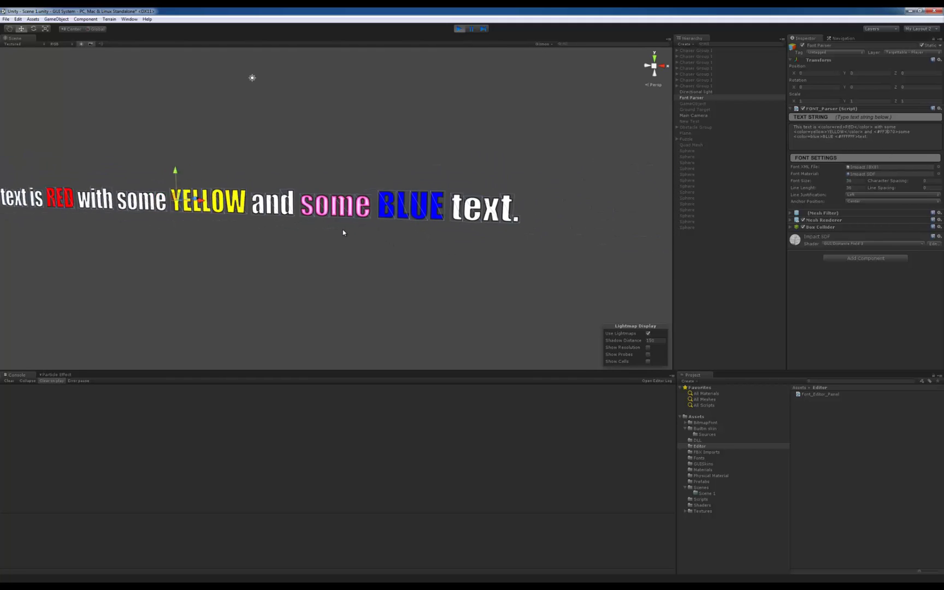
pyautogui.scroll(5, 337, 231)
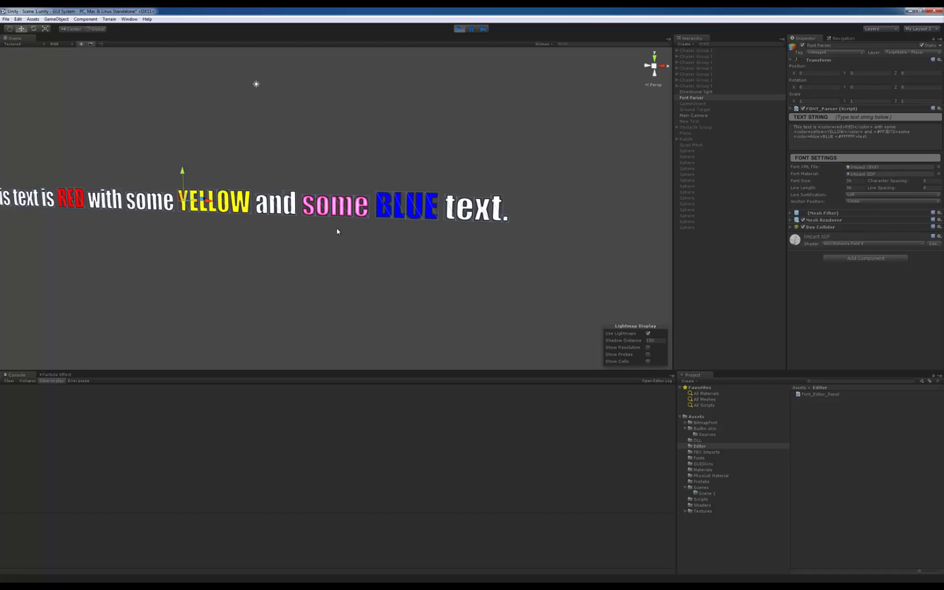
pyautogui.scroll(4, 337, 231)
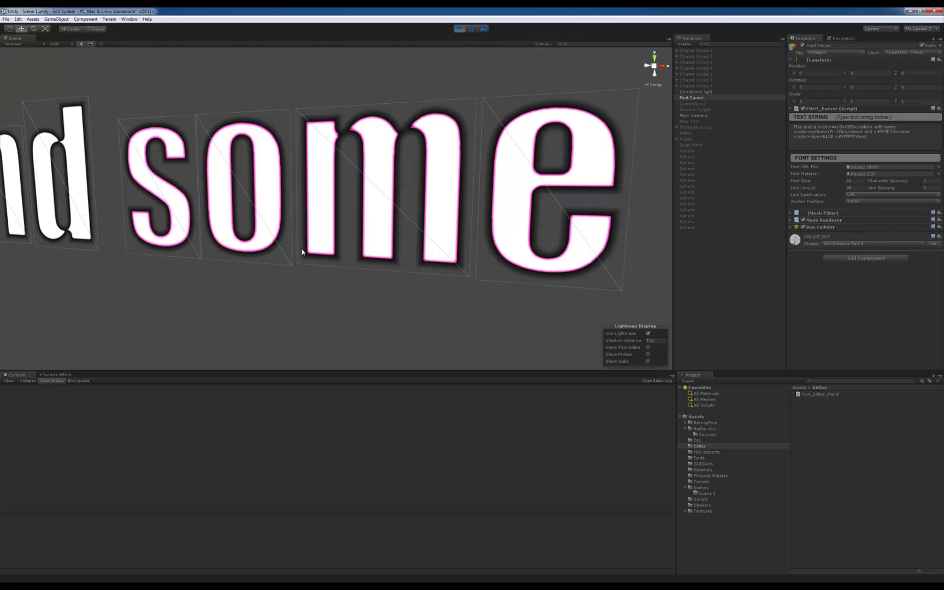
pyautogui.scroll(-5, 303, 253)
# Orbit the view to see the 'BLUE text.' letters at an angle and more frontally
pyautogui.moveTo(365, 265)
pyautogui.keyDown('alt'); pyautogui.mouseDown()
pyautogui.moveTo(382, 265)
pyautogui.moveTo(369, 266)
pyautogui.mouseUp(); pyautogui.keyUp('alt')
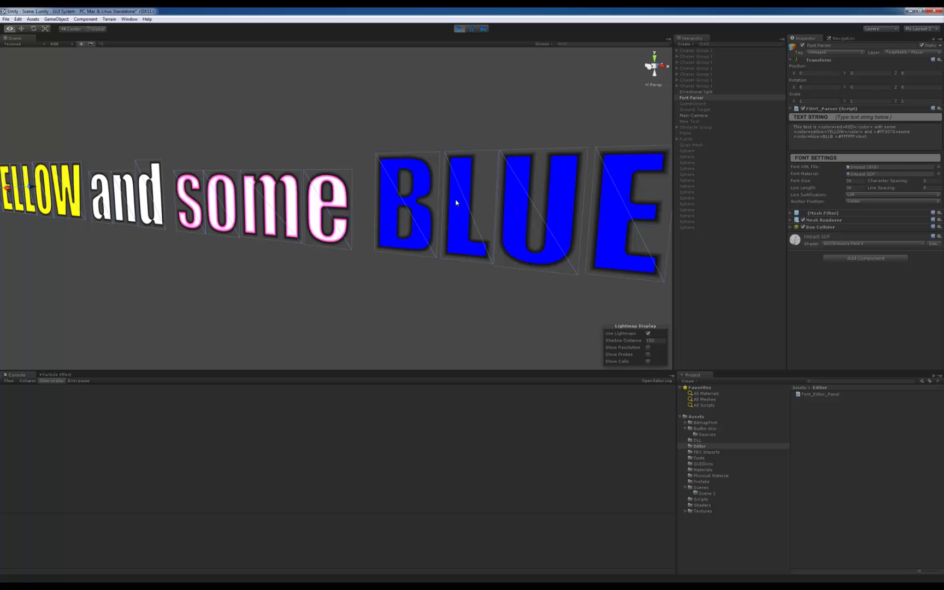
pyautogui.scroll(3, 468, 228)
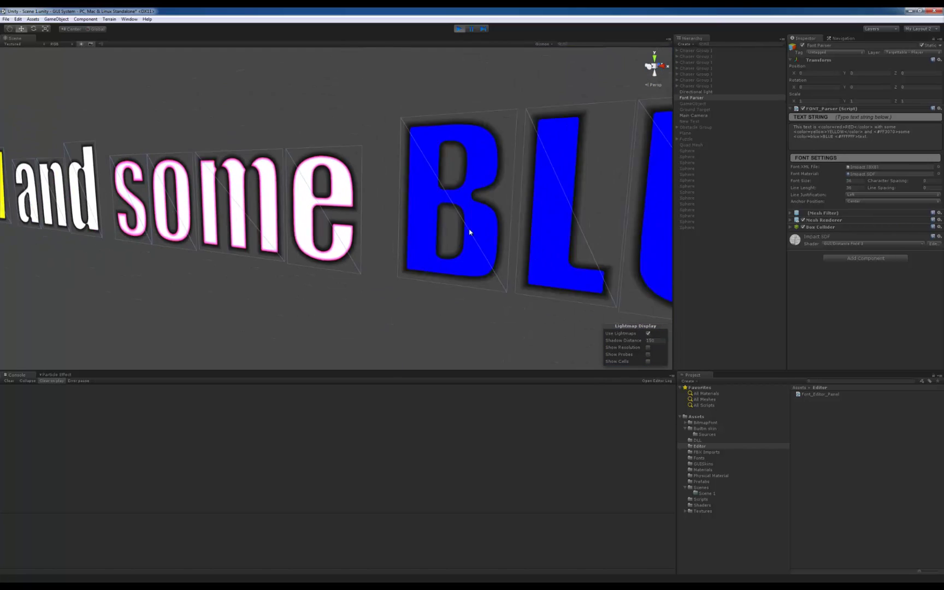
pyautogui.keyDown('alt'); pyautogui.moveTo(468, 228); pyautogui.dragTo(252, 256); pyautogui.keyUp('alt')
pyautogui.keyDown('alt'); pyautogui.moveTo(460, 253); pyautogui.dragTo(267, 244); pyautogui.keyUp('alt')
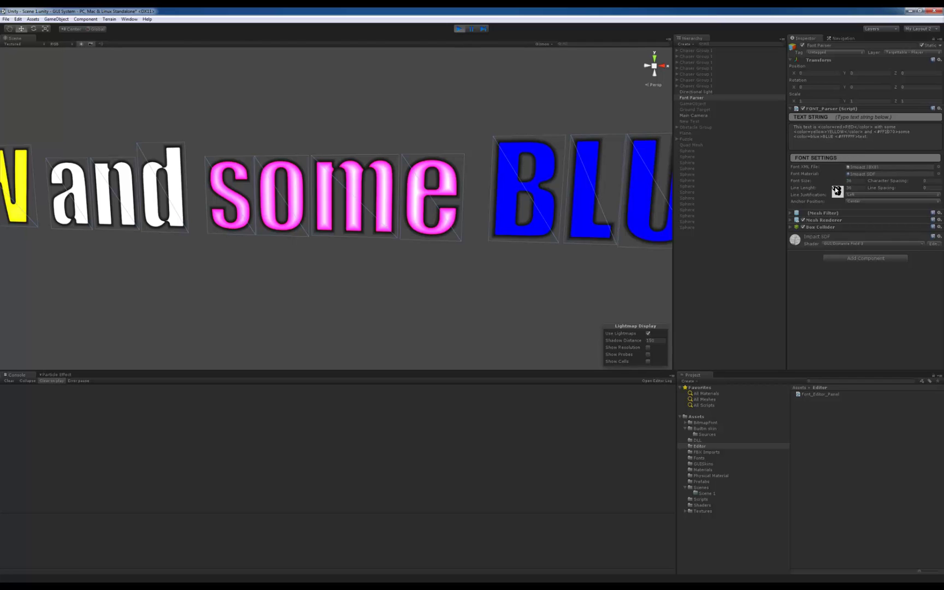
pyautogui.scroll(-10, 295, 245)
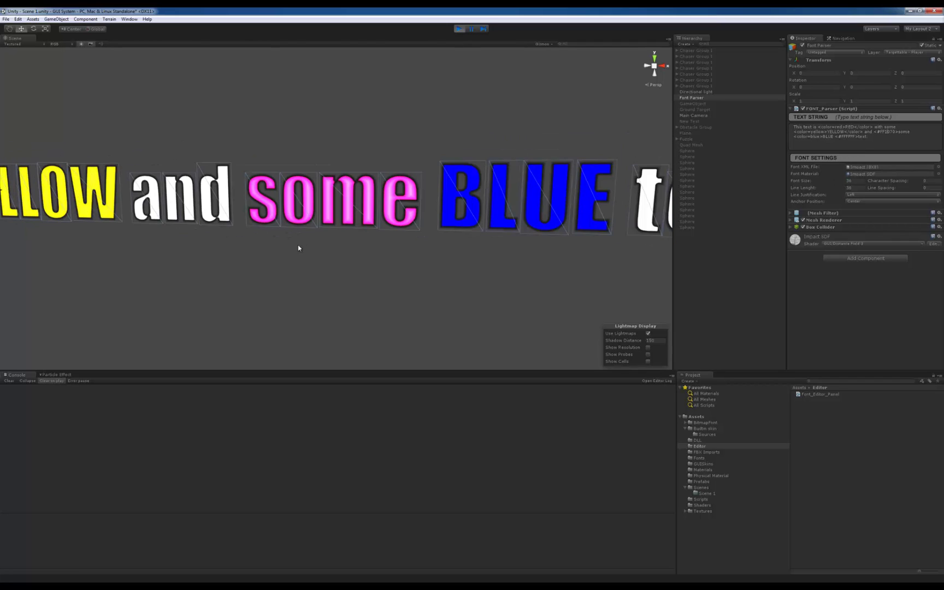
pyautogui.scroll(-2, 298, 248)
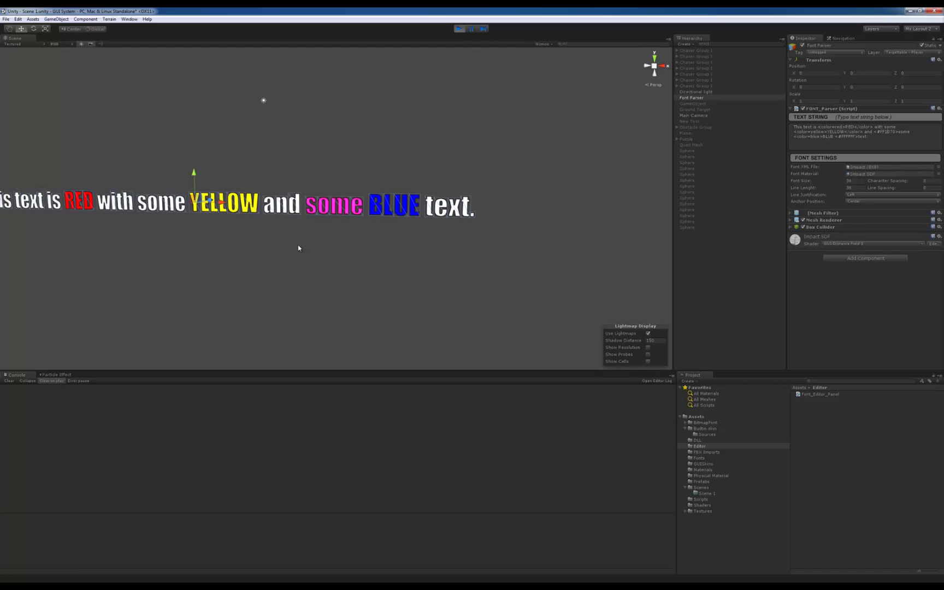
pyautogui.scroll(-6, 298, 248)
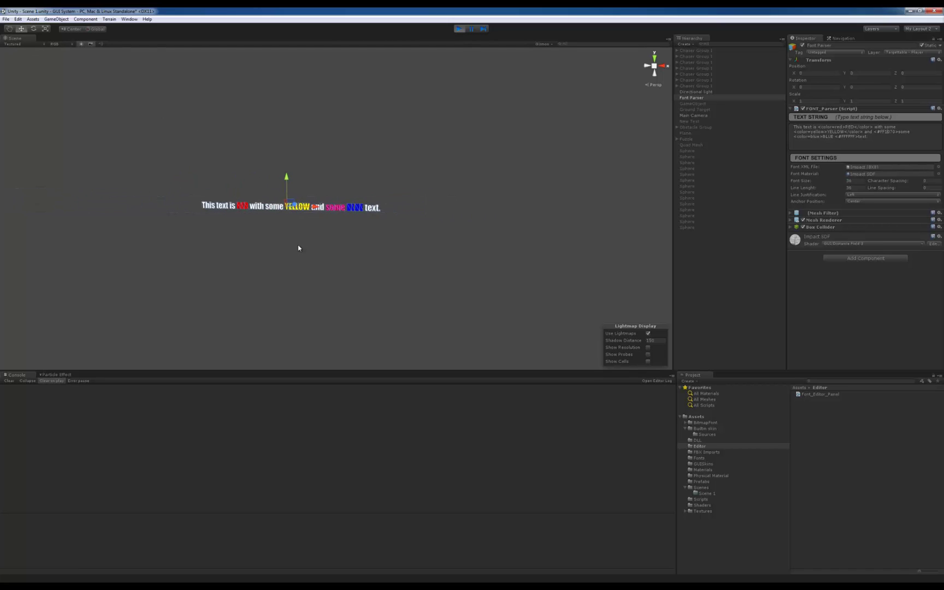
pyautogui.scroll(-2, 298, 248)
pyautogui.scroll(6, 299, 248)
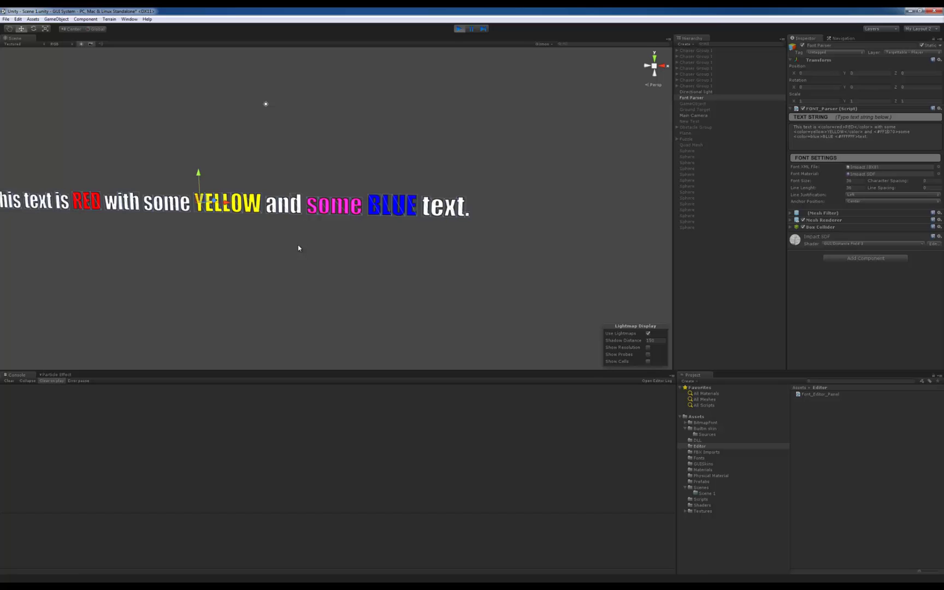
pyautogui.scroll(10, 298, 248)
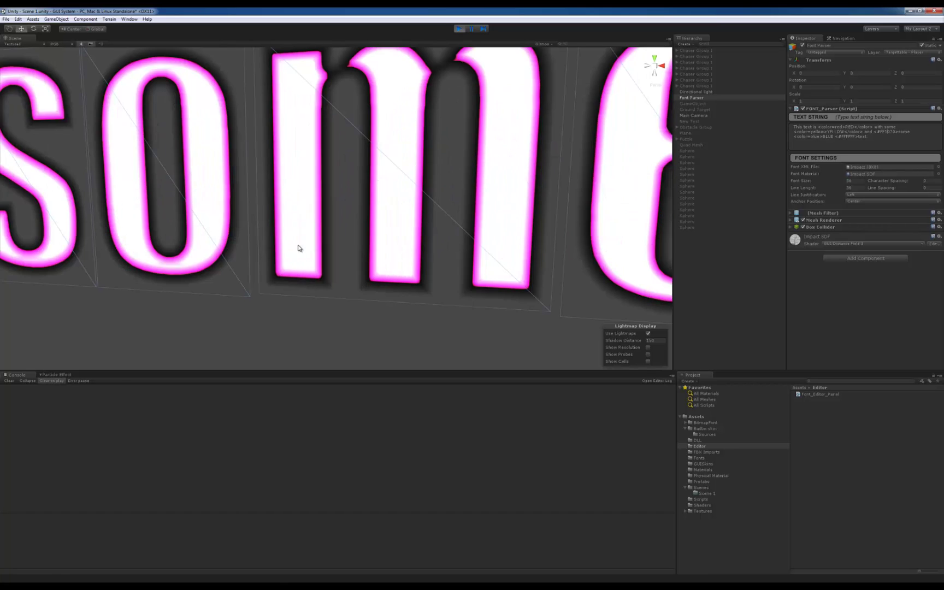
pyautogui.scroll(-5, 298, 248)
pyautogui.scroll(5, 298, 248)
pyautogui.scroll(-5, 299, 248)
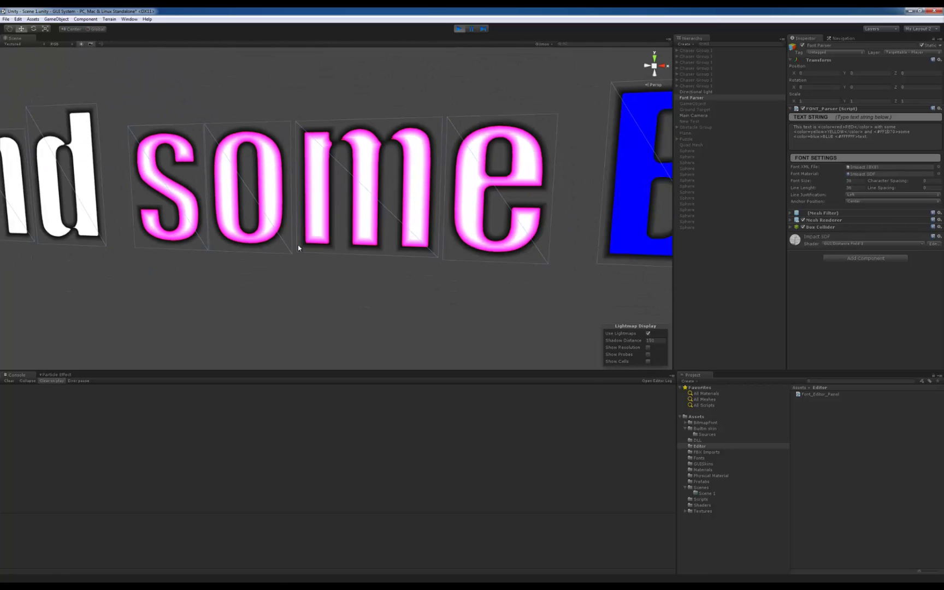
pyautogui.scroll(3, 299, 248)
pyautogui.scroll(-5, 191, 268)
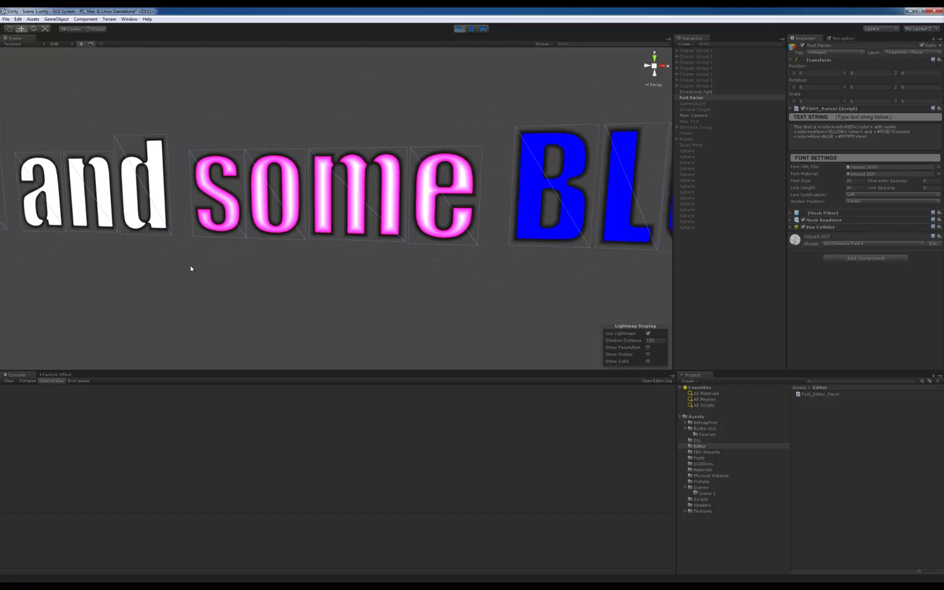
pyautogui.moveTo(181, 274)
pyautogui.mouseDown(button='middle')
pyautogui.moveTo(312, 273)
pyautogui.moveTo(165, 272)
pyautogui.moveTo(195, 269)
pyautogui.mouseUp(button='middle')
pyautogui.scroll(-2, 195, 269)
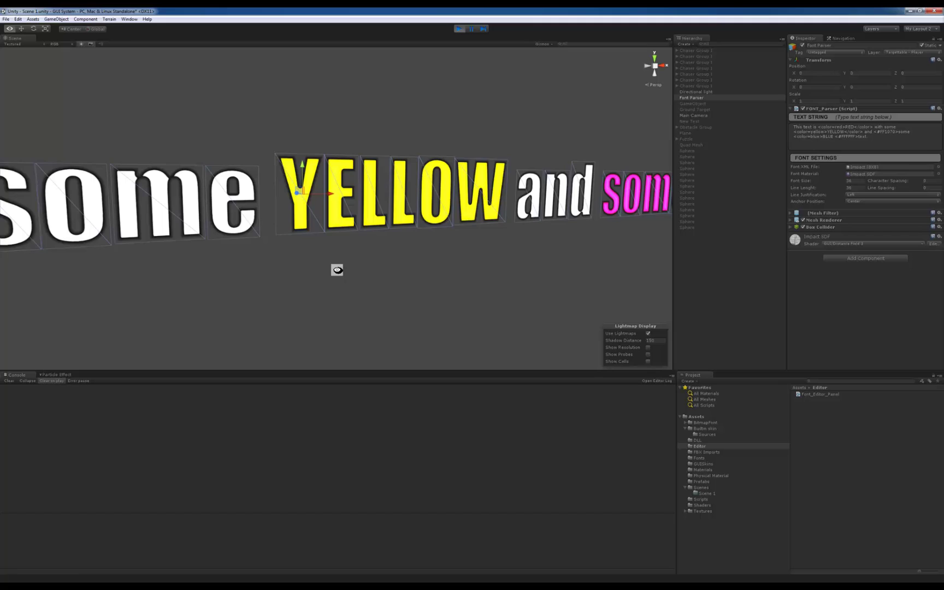
pyautogui.scroll(-3, 337, 268)
pyautogui.moveTo(337, 268); pyautogui.dragTo(357, 279, button='middle')
pyautogui.scroll(6, 371, 255)
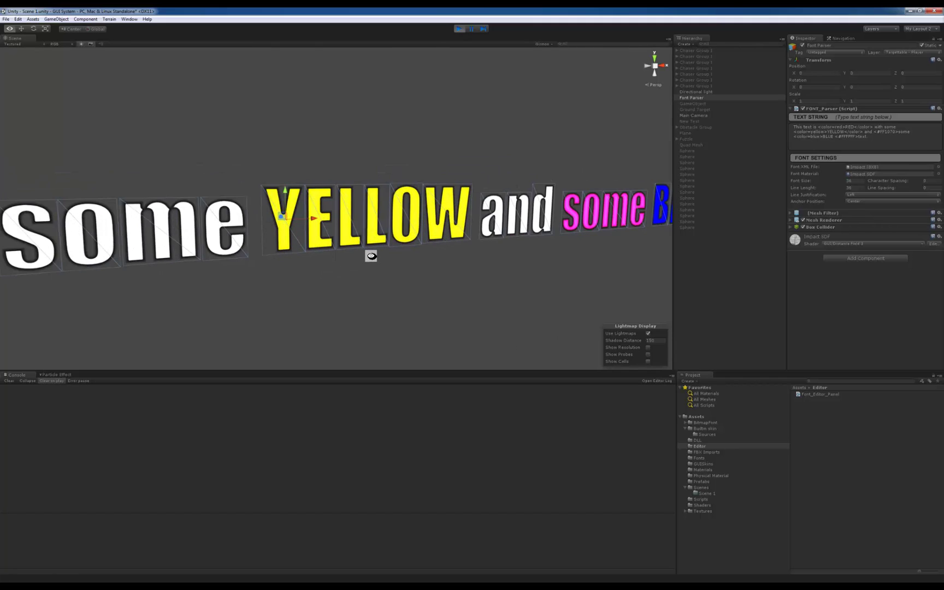
pyautogui.scroll(-1, 354, 234)
pyautogui.scroll(5, 308, 238)
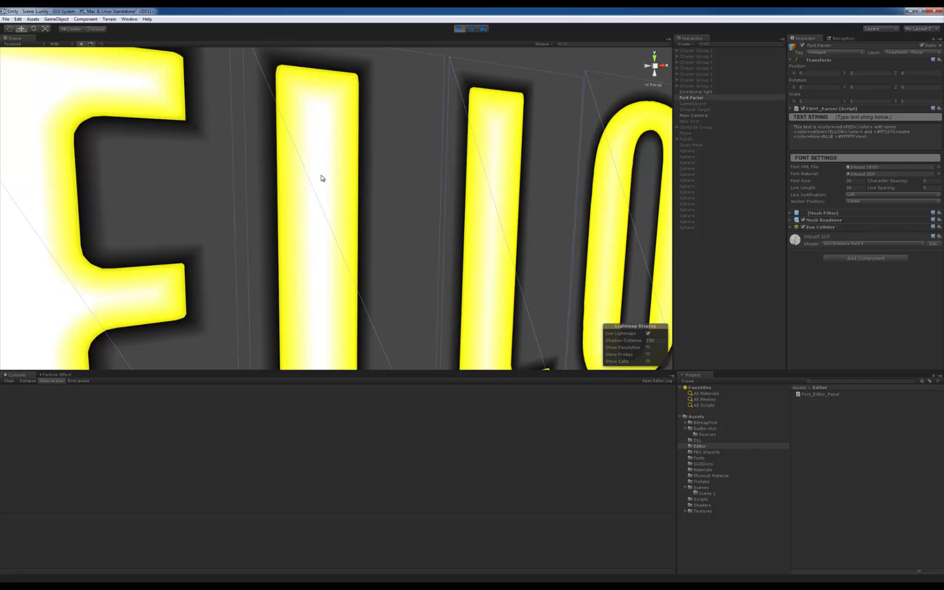
pyautogui.scroll(-6, 249, 145)
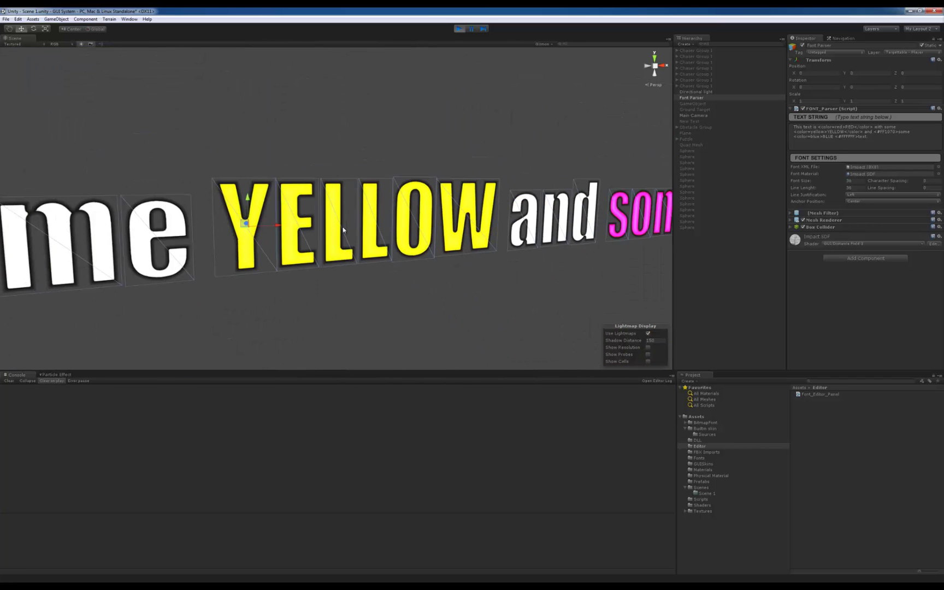
pyautogui.scroll(-8, 392, 259)
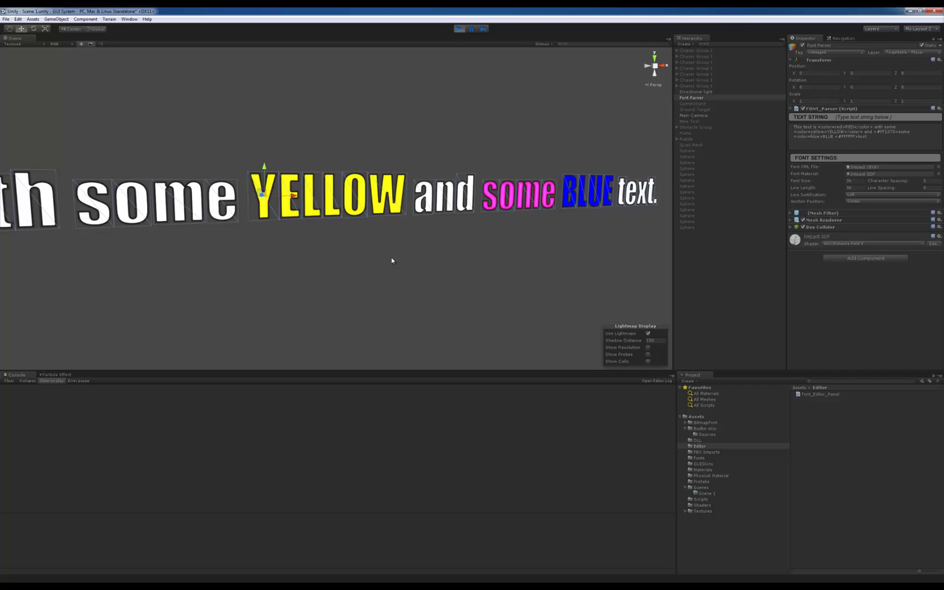
pyautogui.scroll(-4, 321, 261)
pyautogui.moveTo(262, 260); pyautogui.dragTo(360, 241, button='middle')
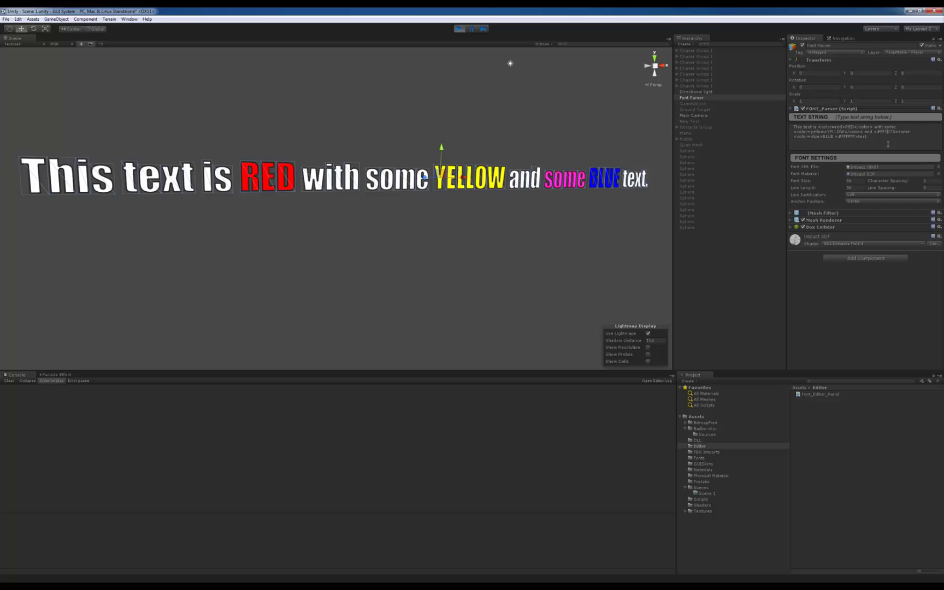
# Change digits of the hex code before the second 'some', including a 4, then retype 'text'
pyautogui.press('BackSpace')
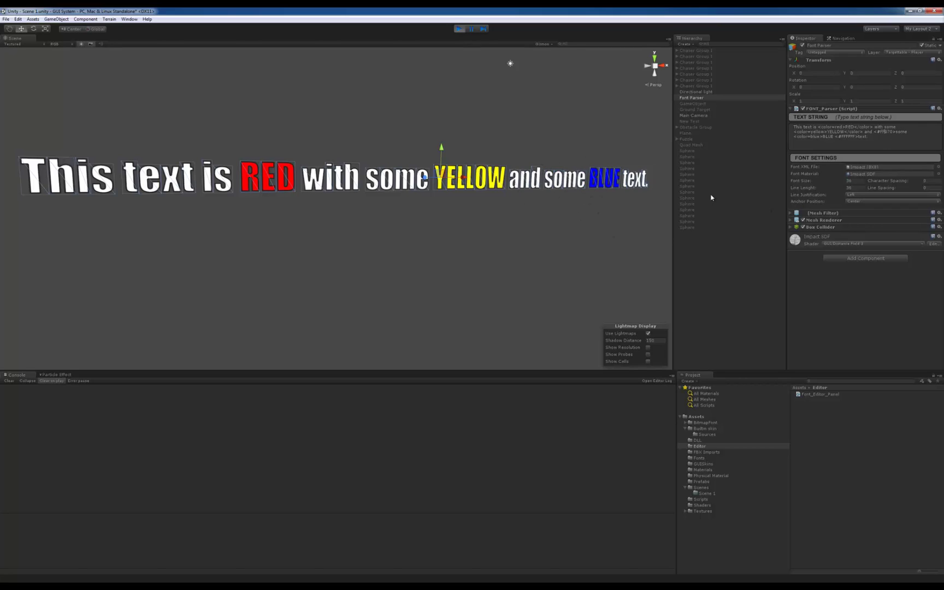
pyautogui.write('4B')
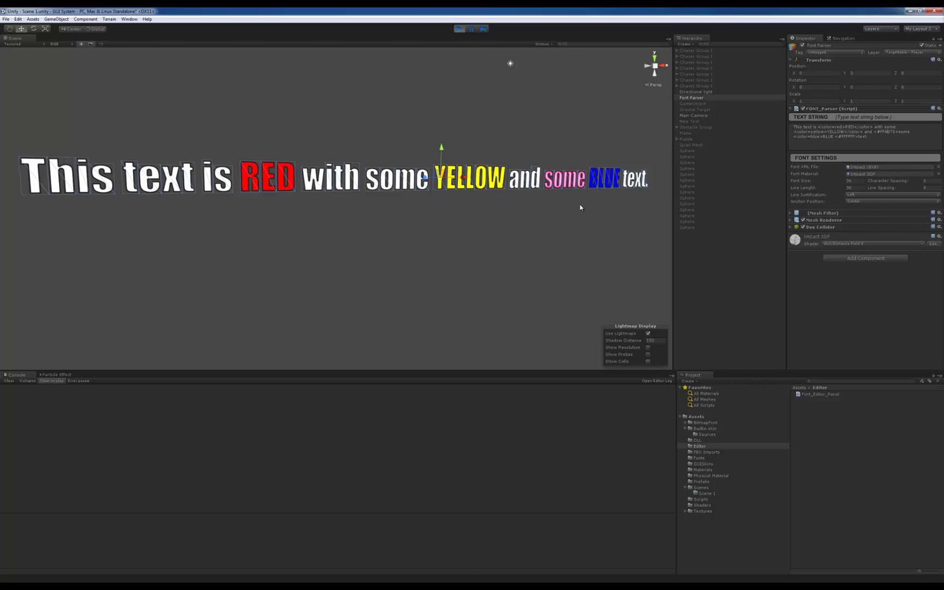
pyautogui.press('BackSpace')
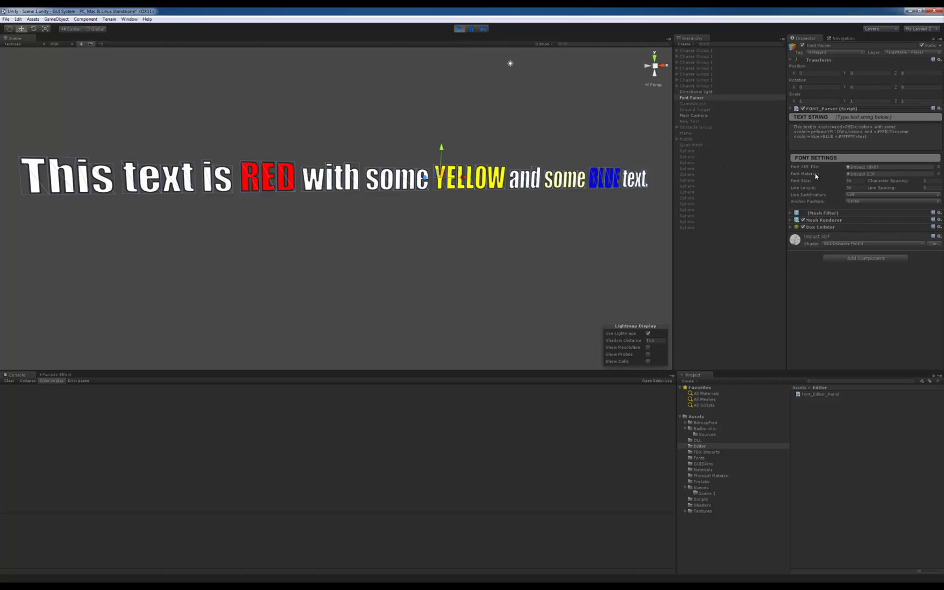
pyautogui.press('BackSpace')
pyautogui.press('BackSpace')
pyautogui.press('BackSpace')
pyautogui.press('BackSpace')
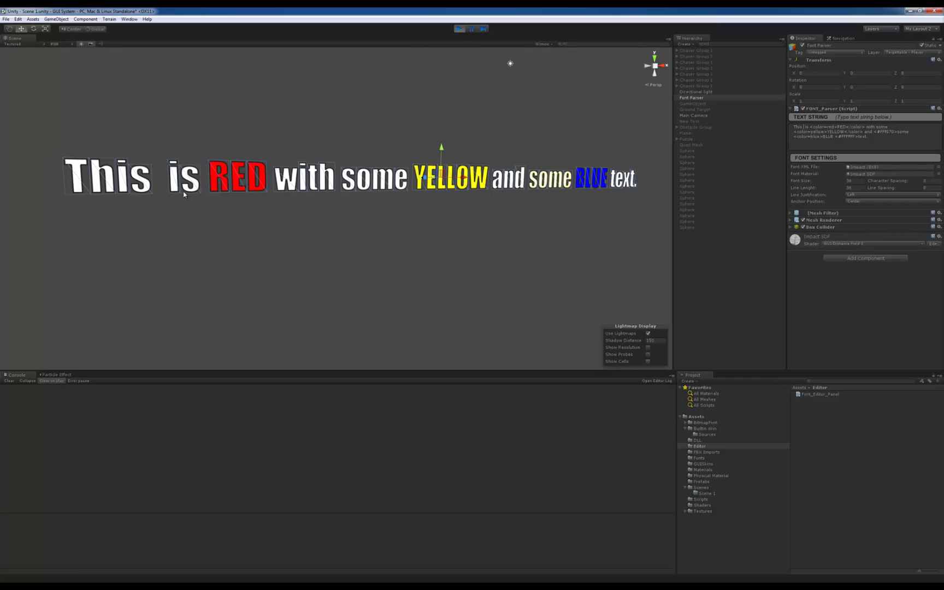
pyautogui.write('text')
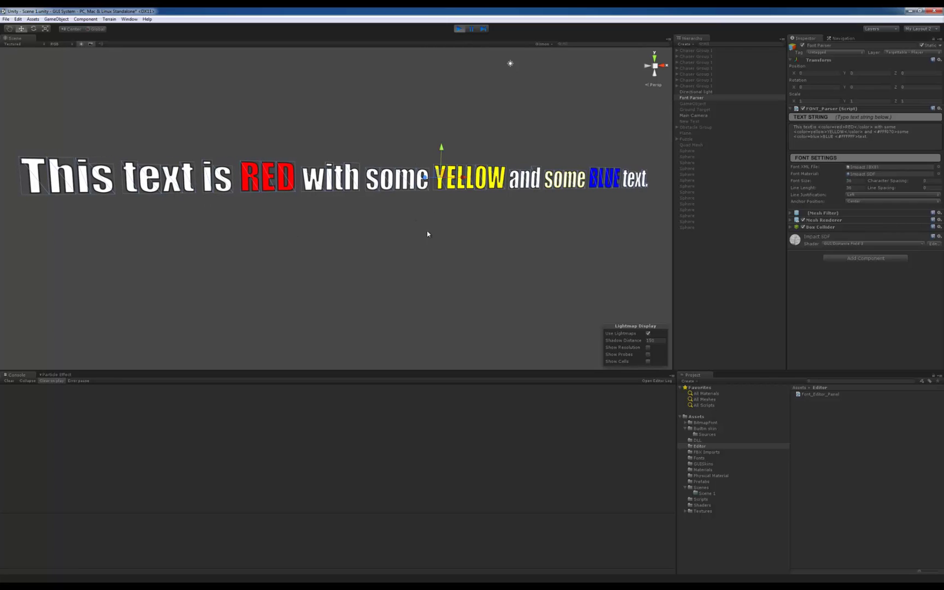